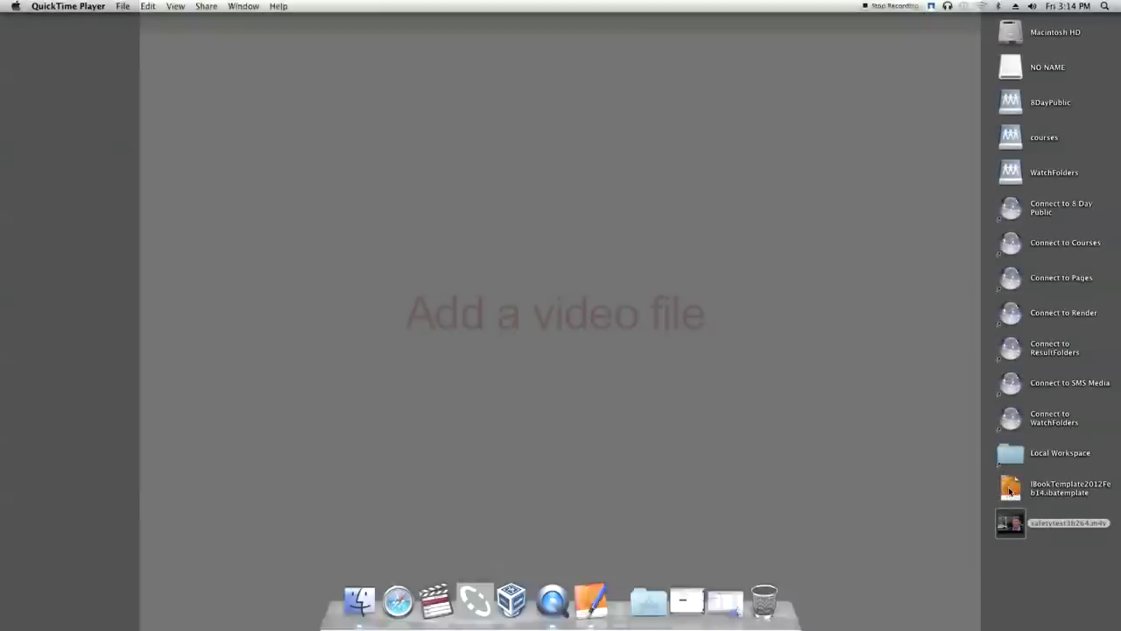
- Open the iBookTemplate file to start a new Untitled book with a blank Chapter 1 page
double_click(1010, 487)
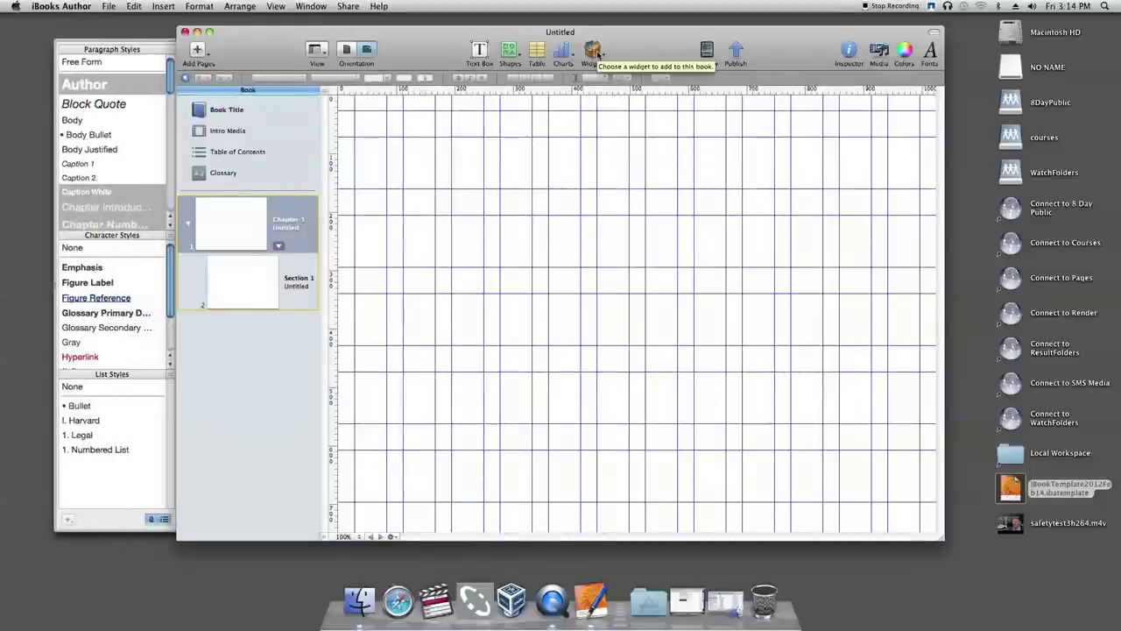
- Insert a Media widget and fill it with the safetytest3h264.m4v video from Finder
click(594, 53)
click(700, 94)
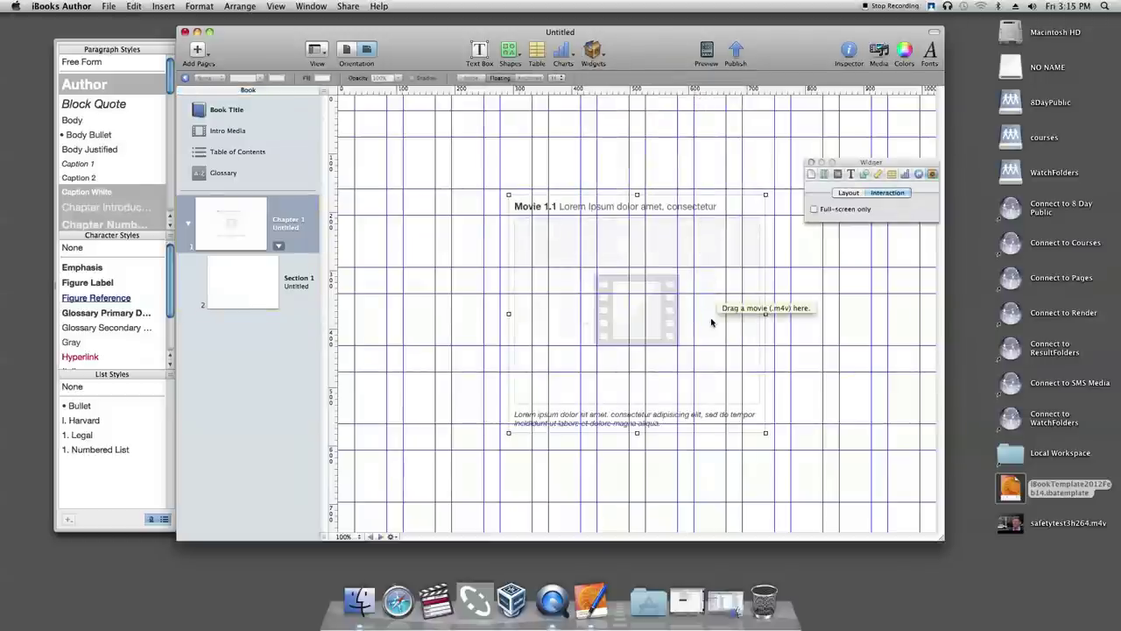
click(957, 296)
drag(949, 282, 671, 306)
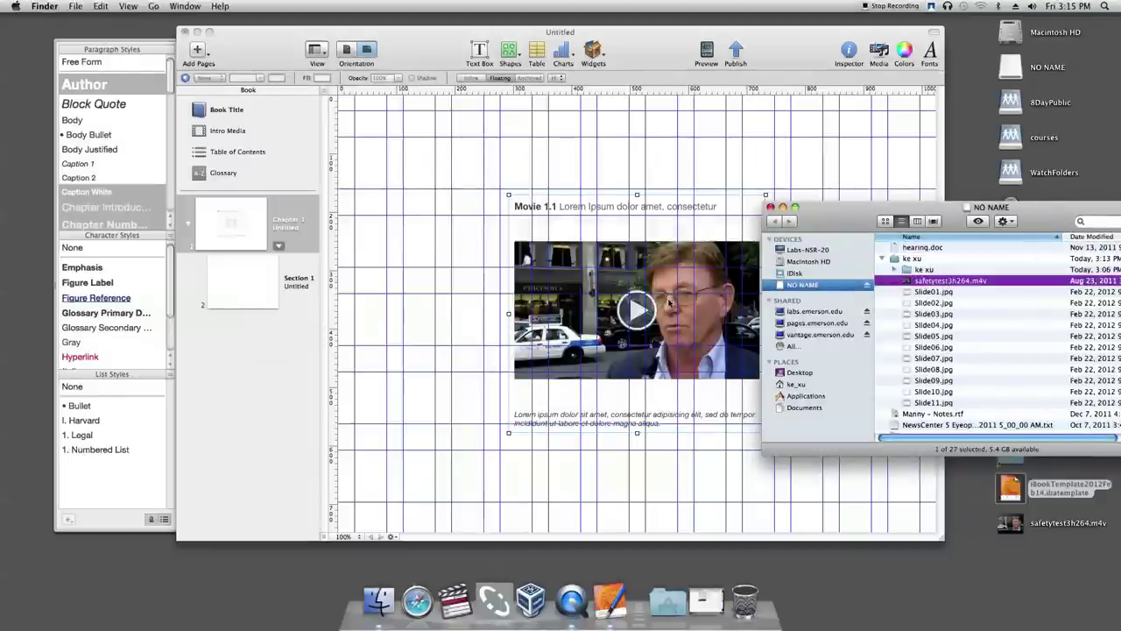
click(782, 208)
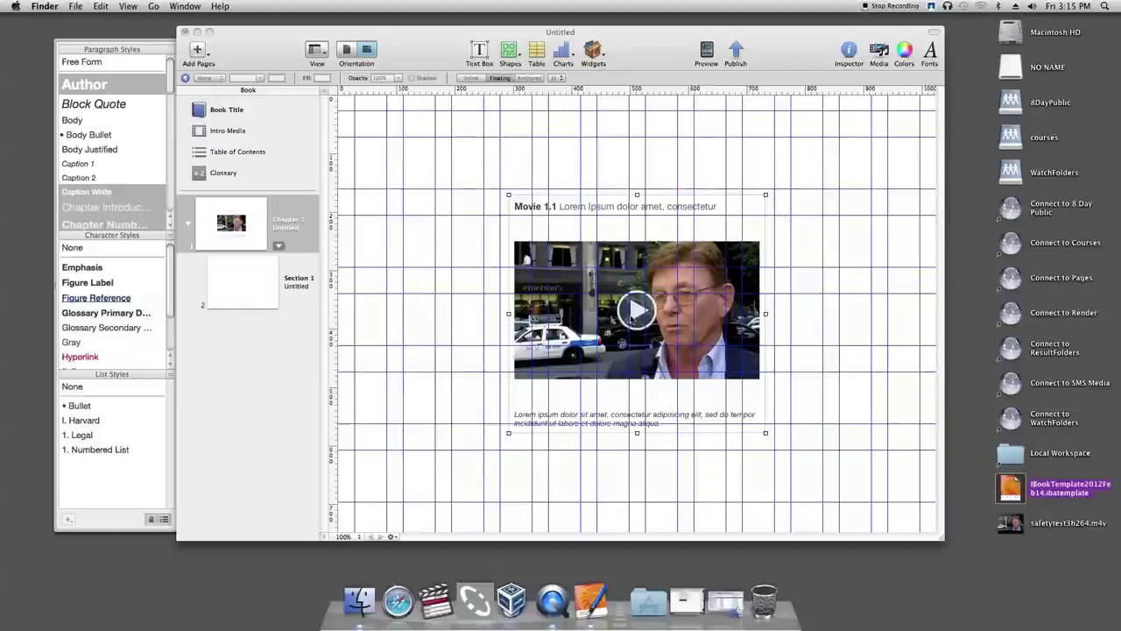
click(632, 320)
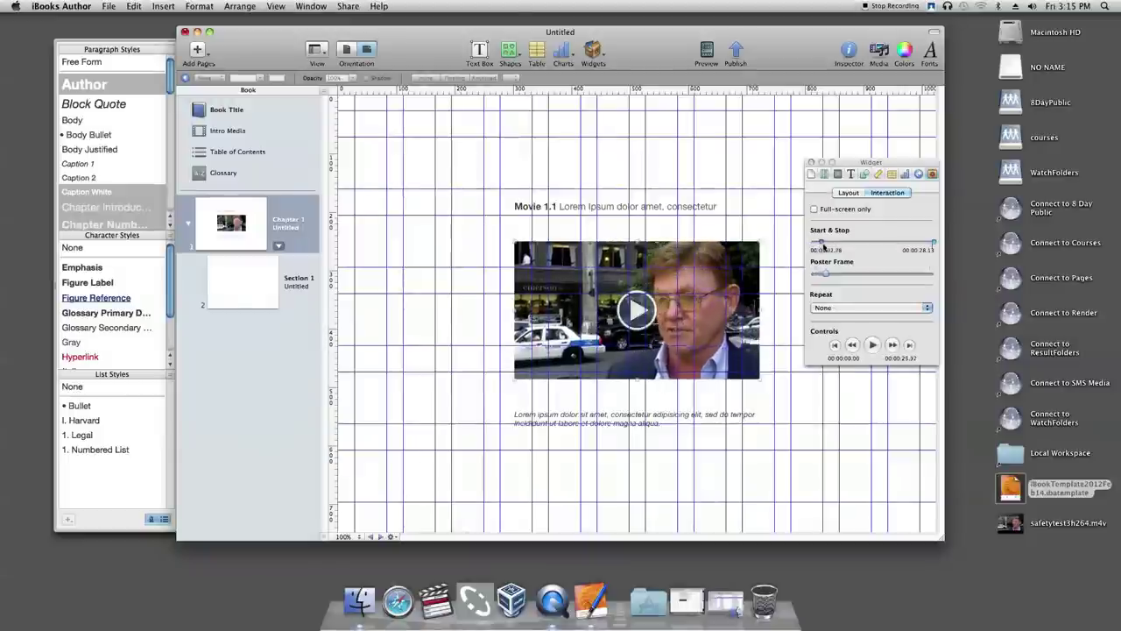
- Start the movie at 00:00:15.86, use a later poster frame, loop it, and play full-screen only
drag(823, 248, 877, 249)
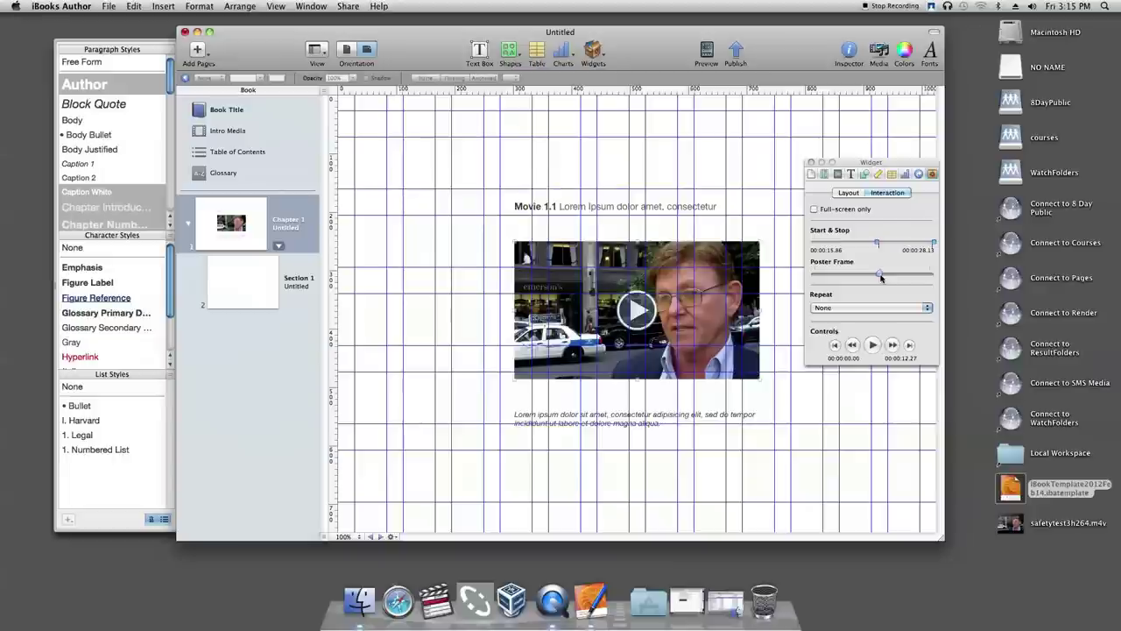
drag(876, 277, 918, 278)
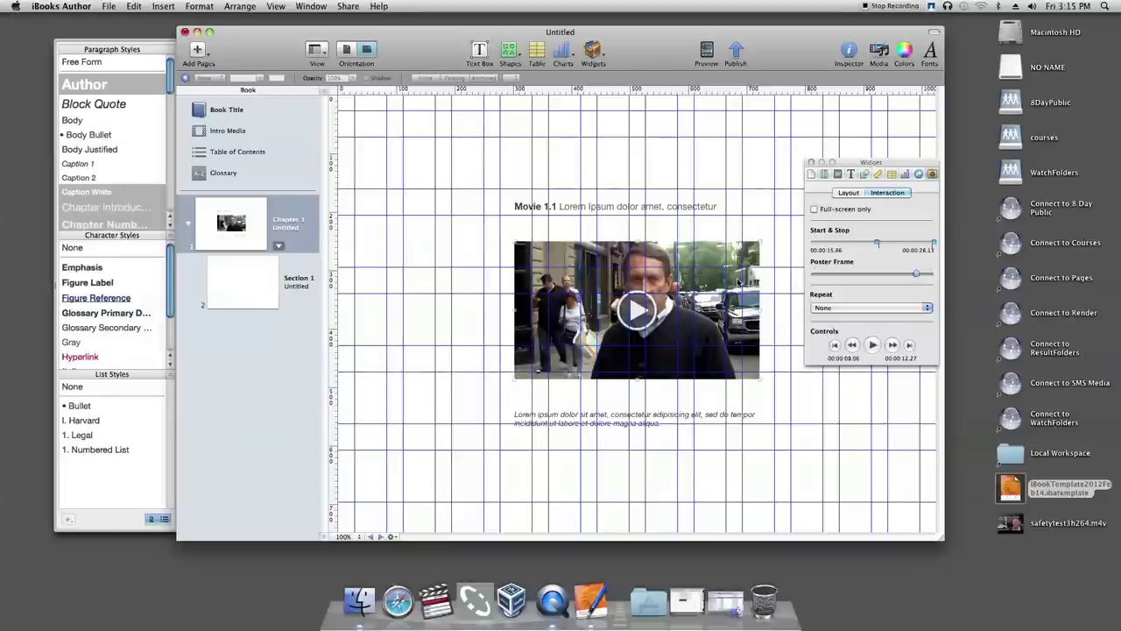
click(849, 308)
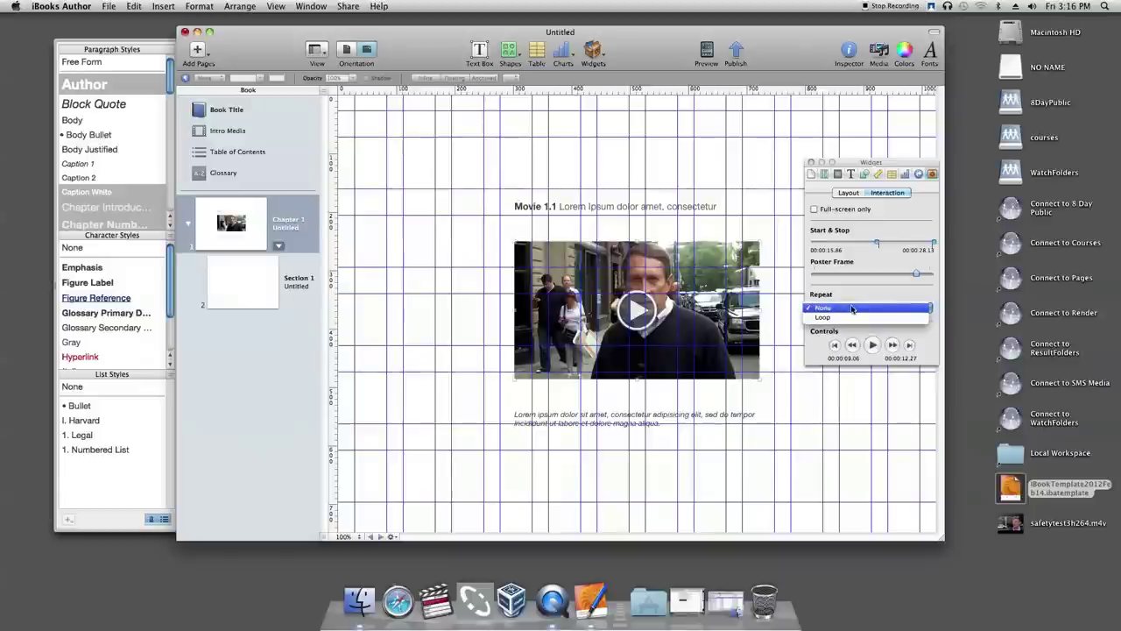
click(848, 317)
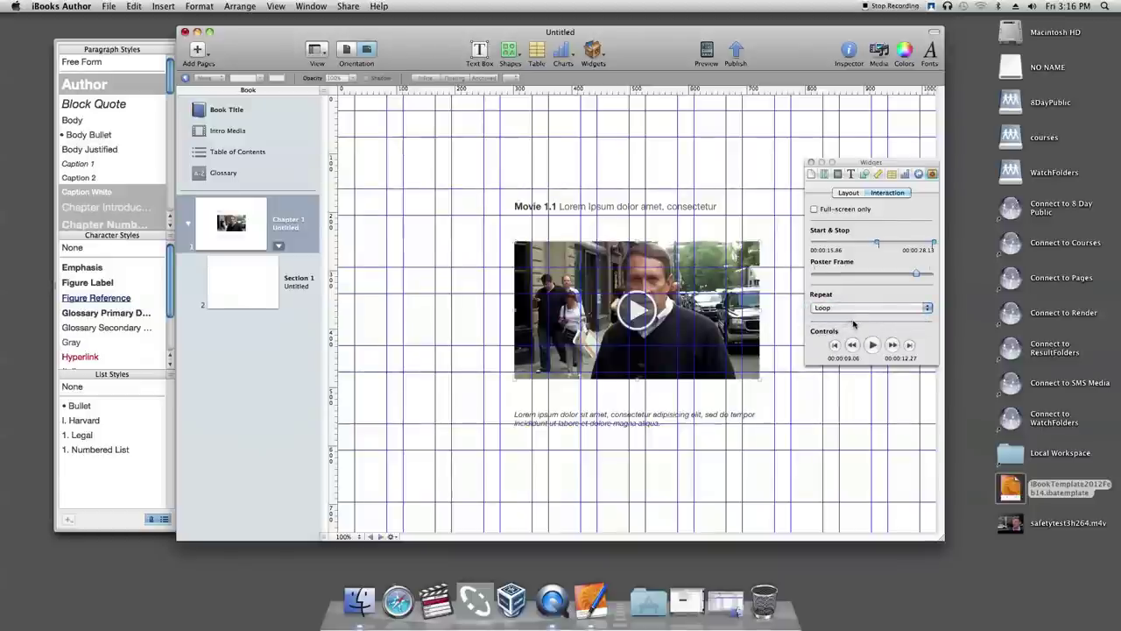
click(815, 209)
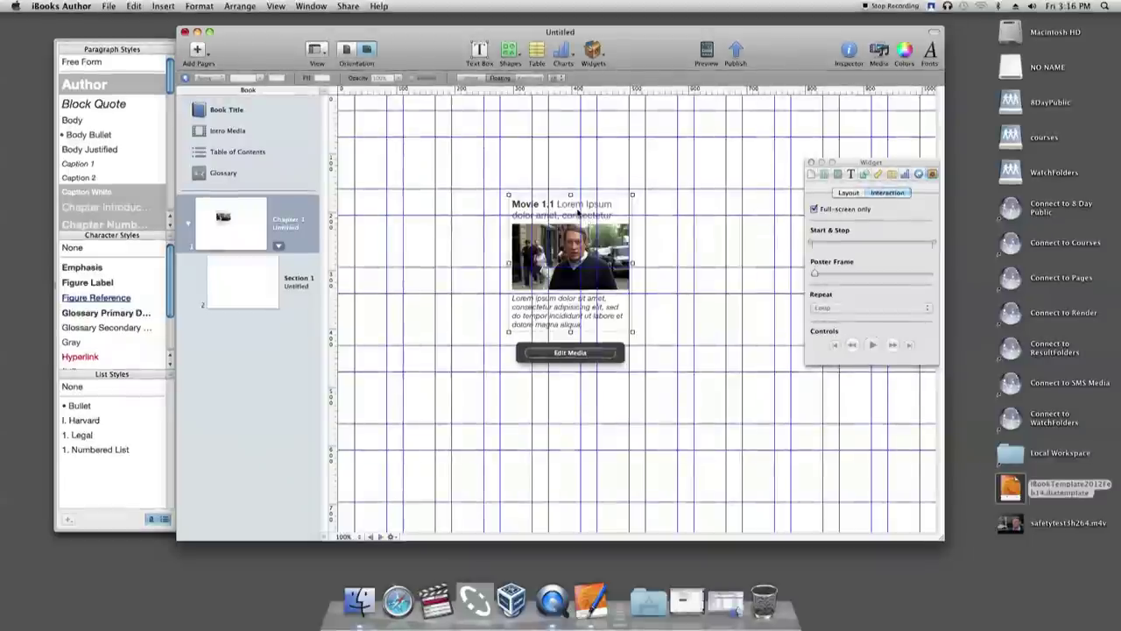
- Edit the movie's media and title, re-drop the video file, leaving Chapter 1 empty
click(587, 354)
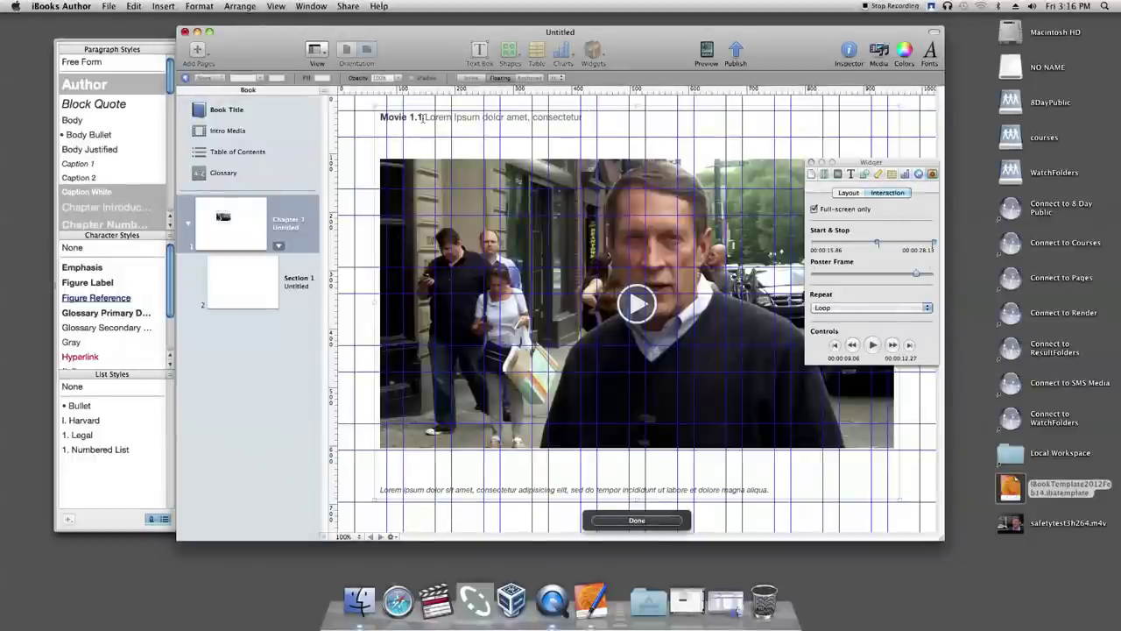
triple_click(476, 117)
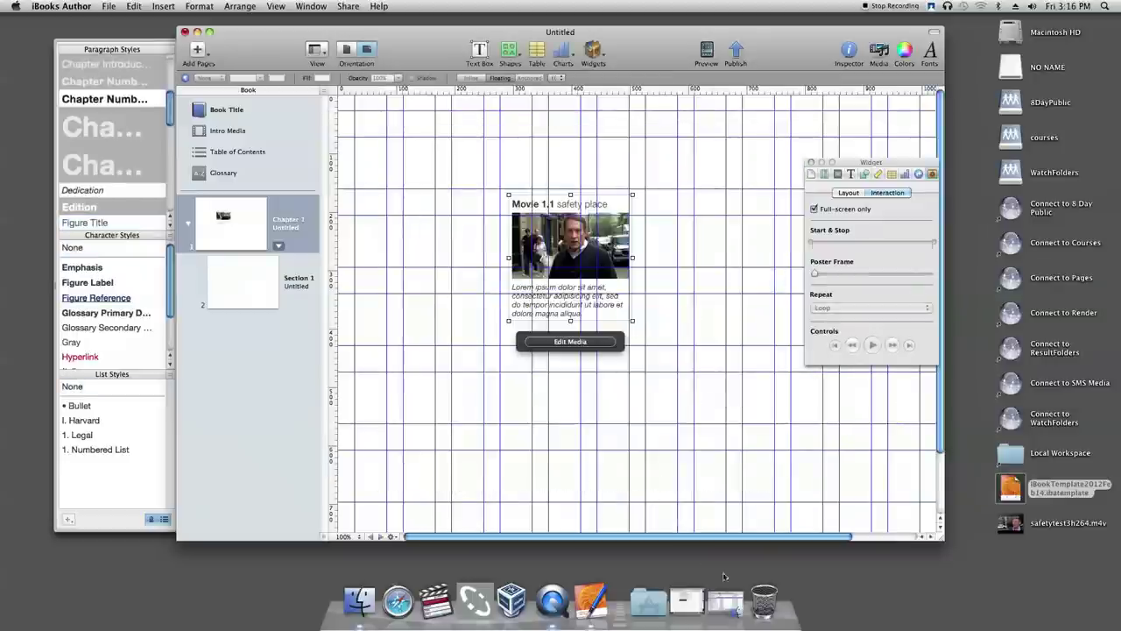
click(725, 600)
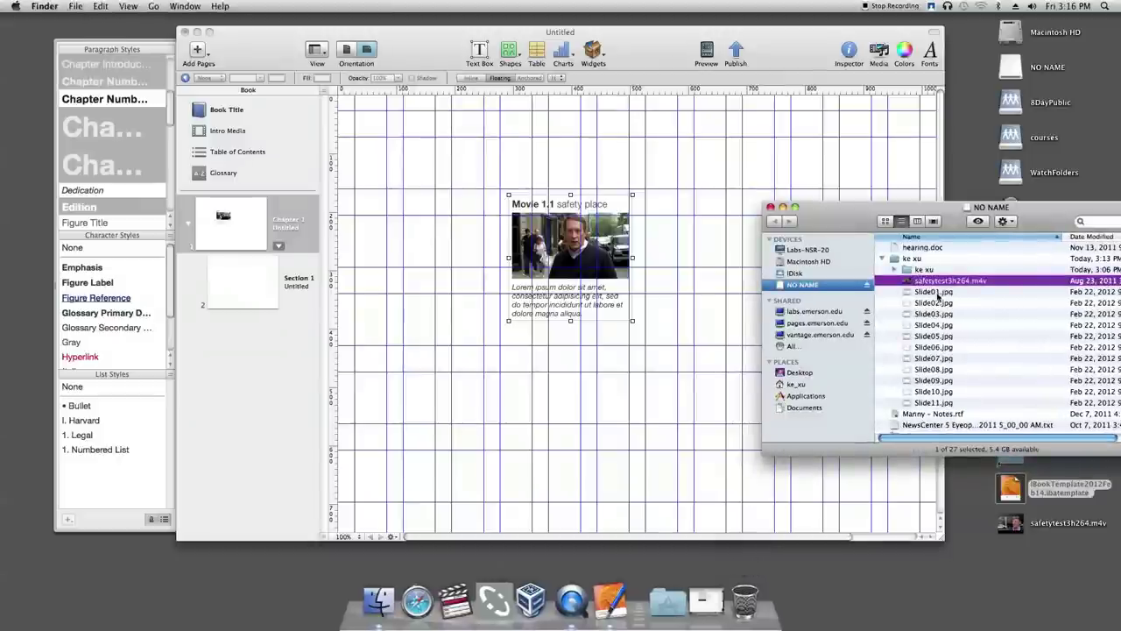
drag(941, 280, 575, 261)
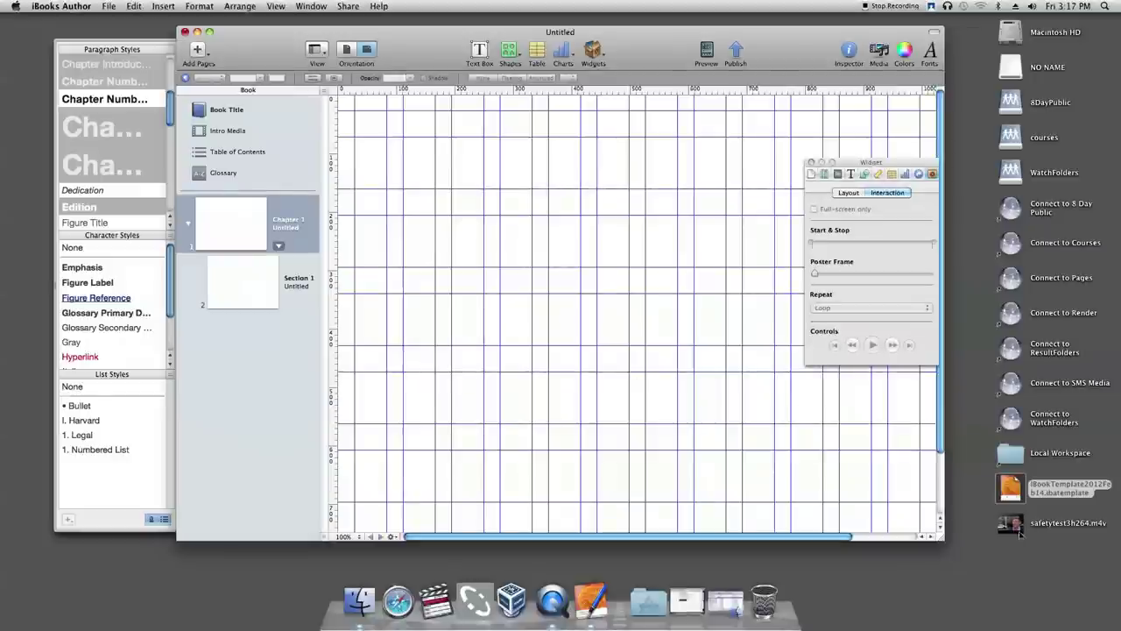
- Drop safetytest3h264.m4v onto the page, move the widget up, and enlarge it to about 440 pt wide
drag(1017, 531, 534, 295)
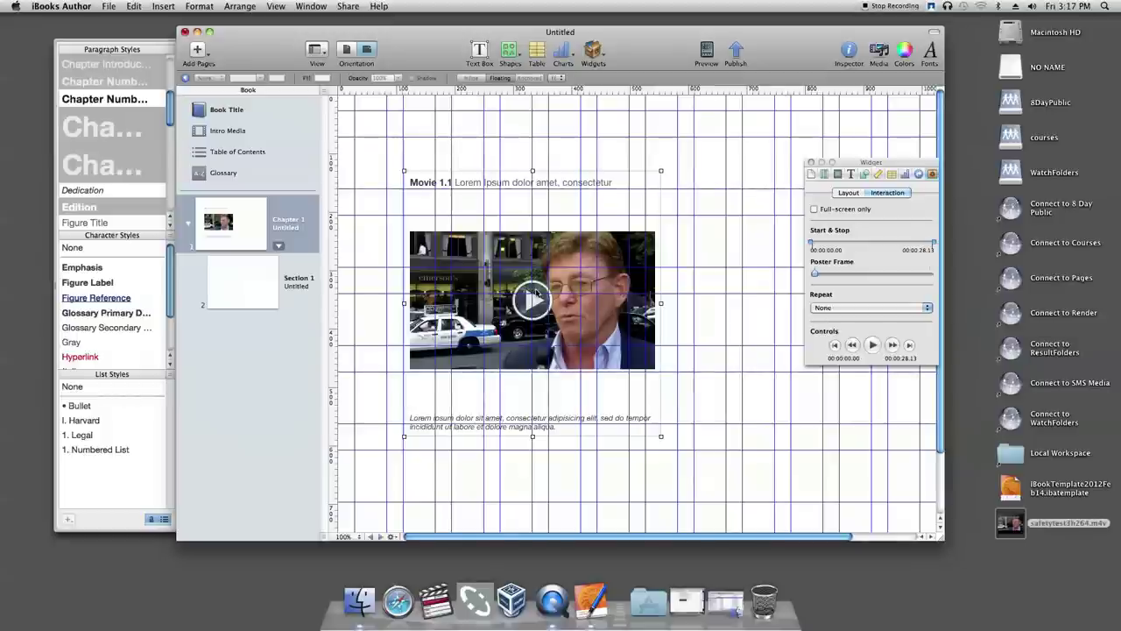
drag(535, 295, 484, 293)
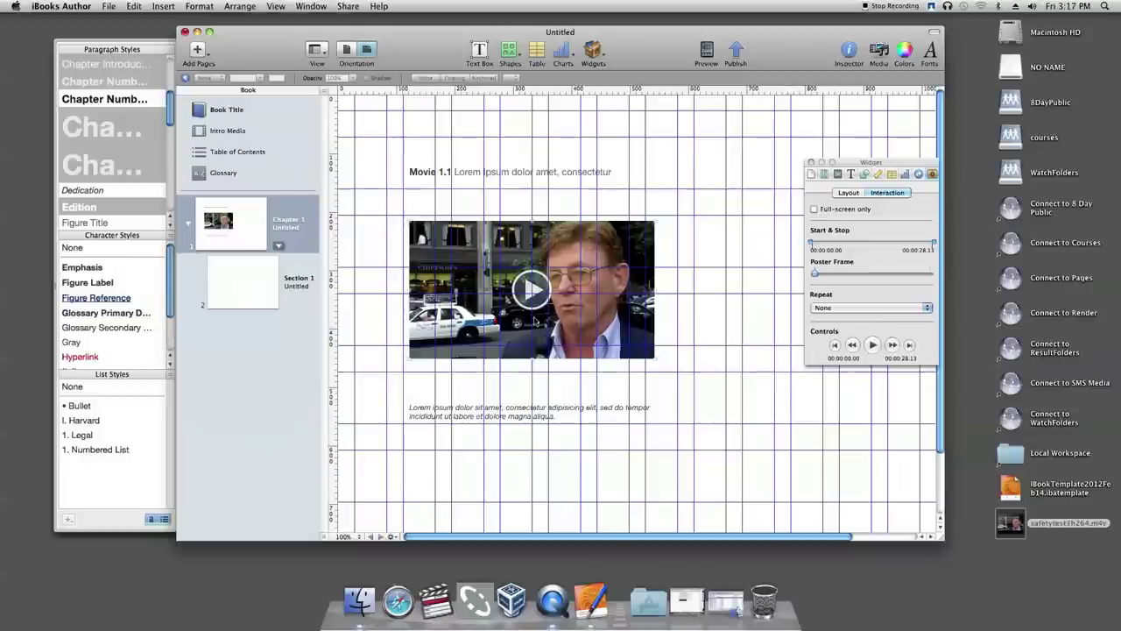
click(651, 383)
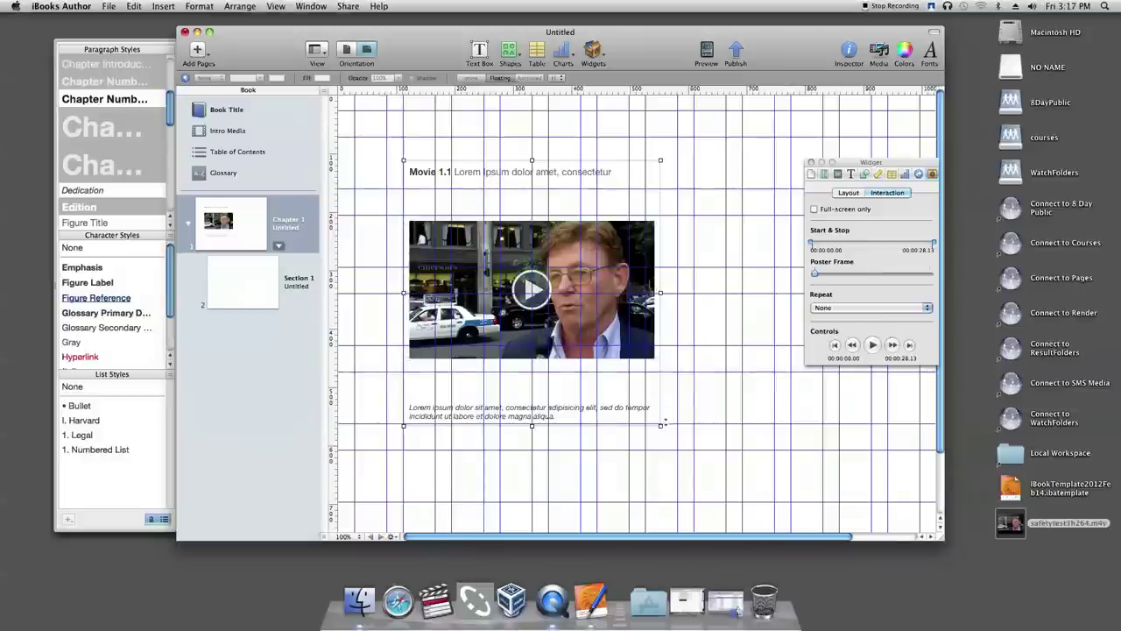
drag(660, 425, 765, 514)
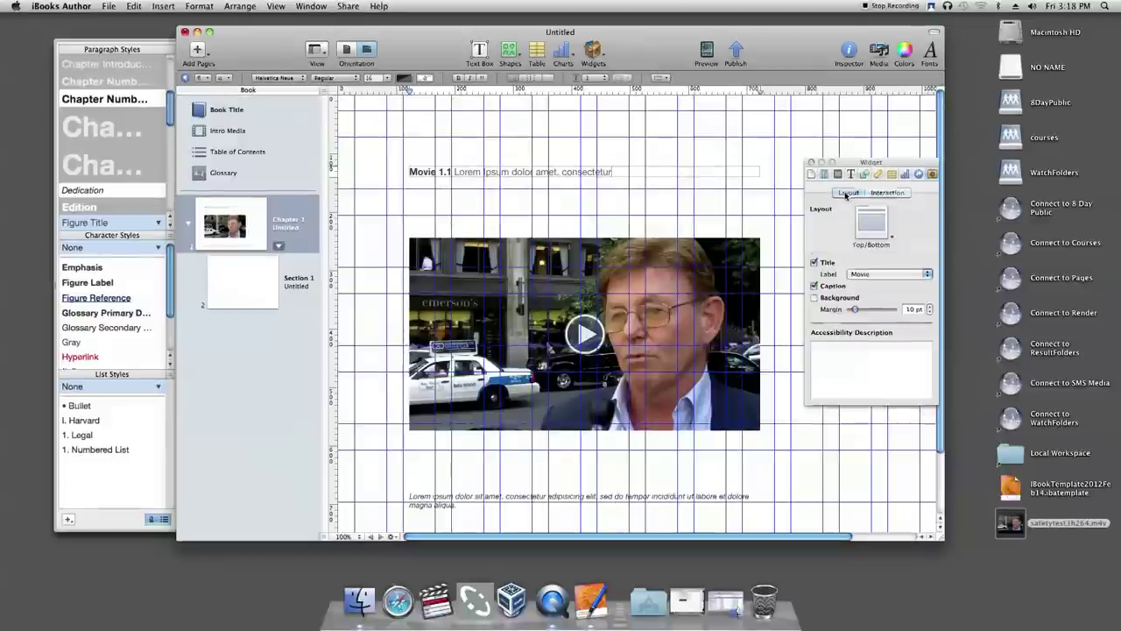
- Show the widget's Movie 1.1 title and caption on a grey background
click(813, 262)
click(814, 261)
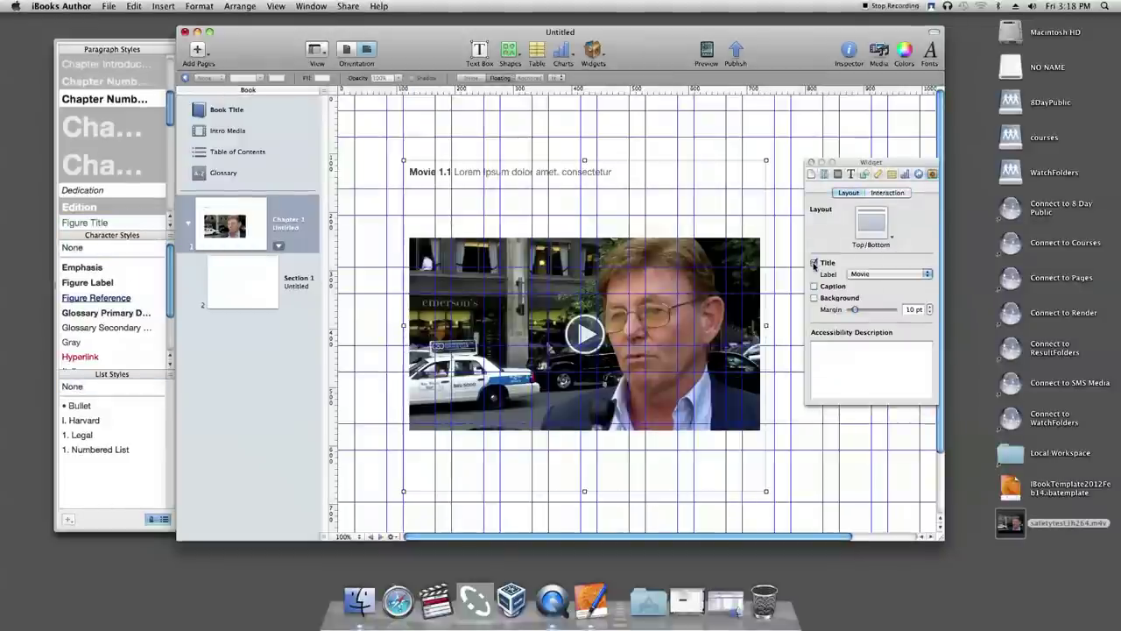
click(815, 285)
click(814, 285)
click(815, 298)
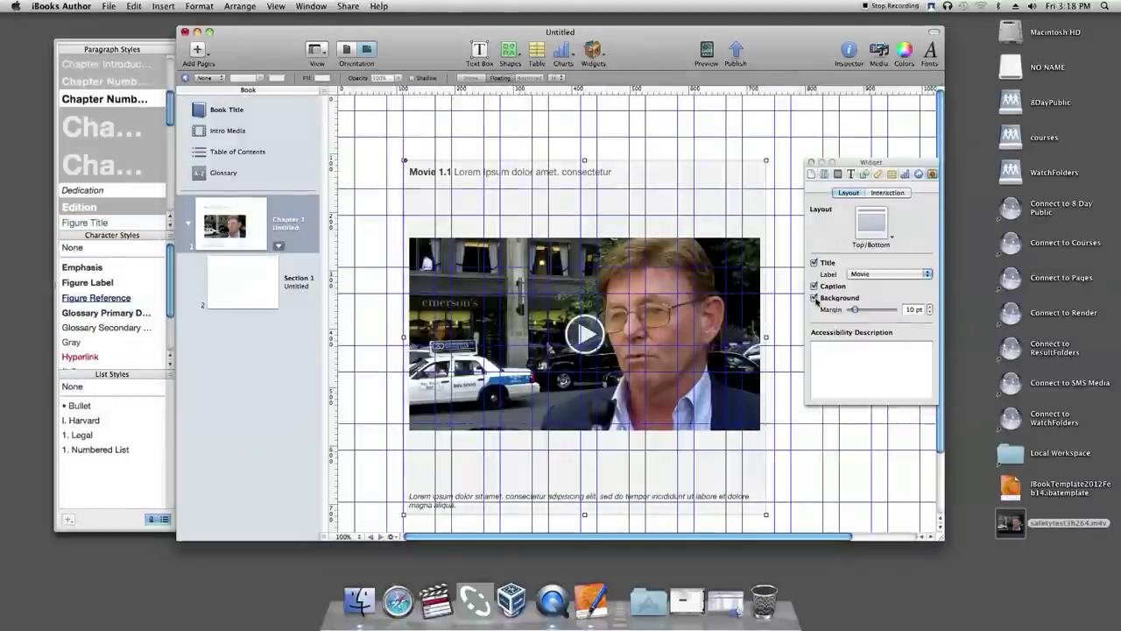
click(813, 263)
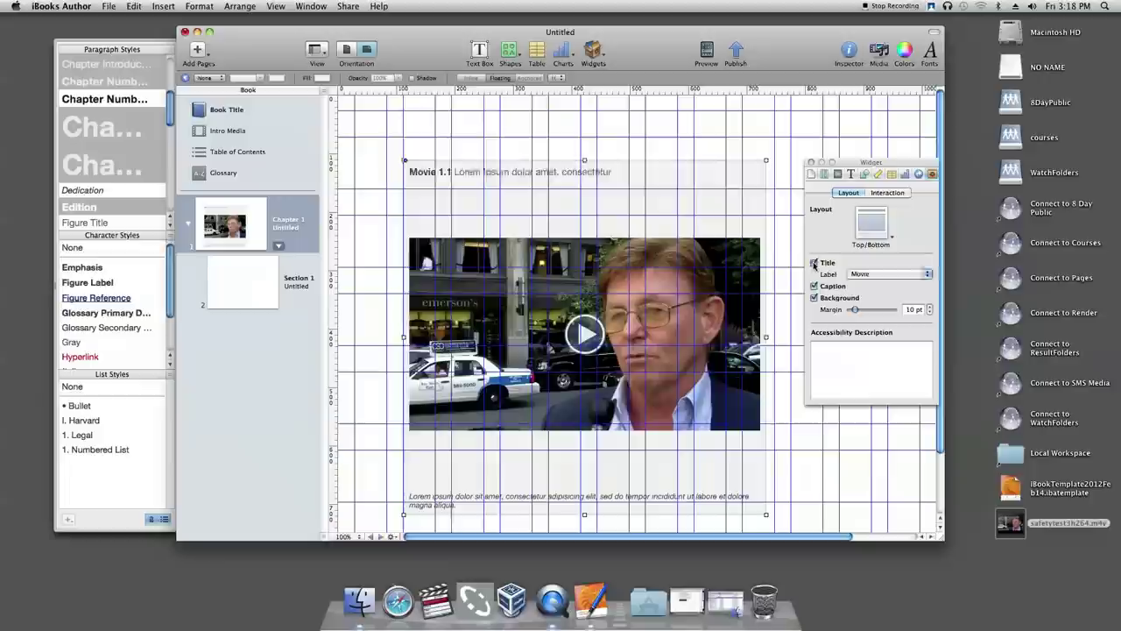
click(814, 263)
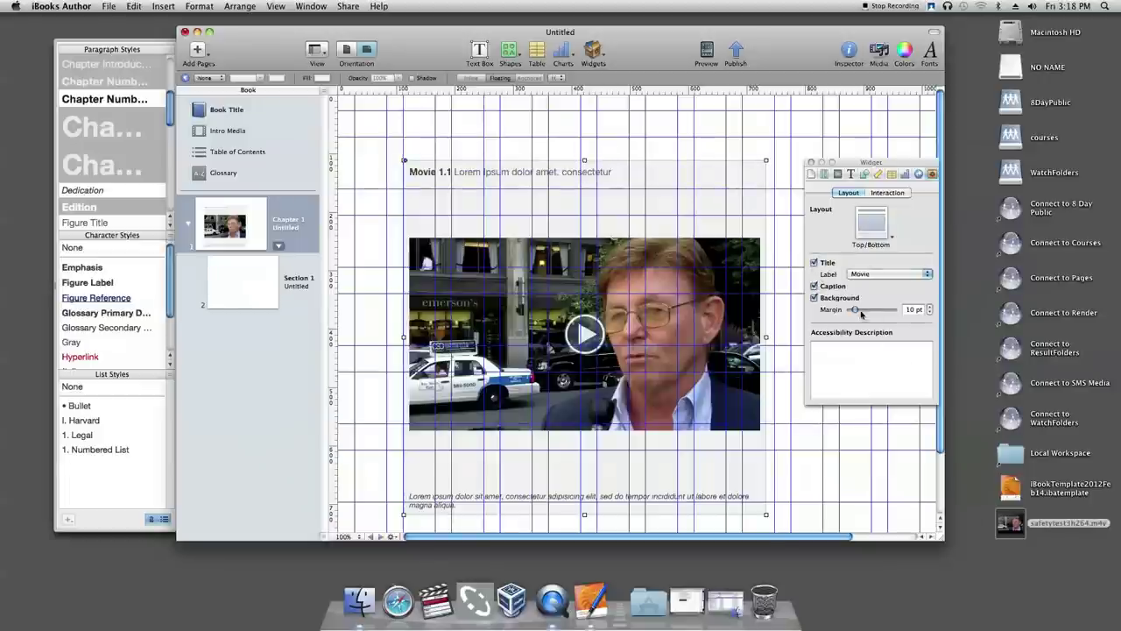
- Set the margin around the video to 65 pt
mouse_move(856, 312)
mouse_down()
mouse_move(886, 313)
mouse_move(844, 315)
mouse_move(880, 313)
mouse_move(862, 312)
mouse_up()
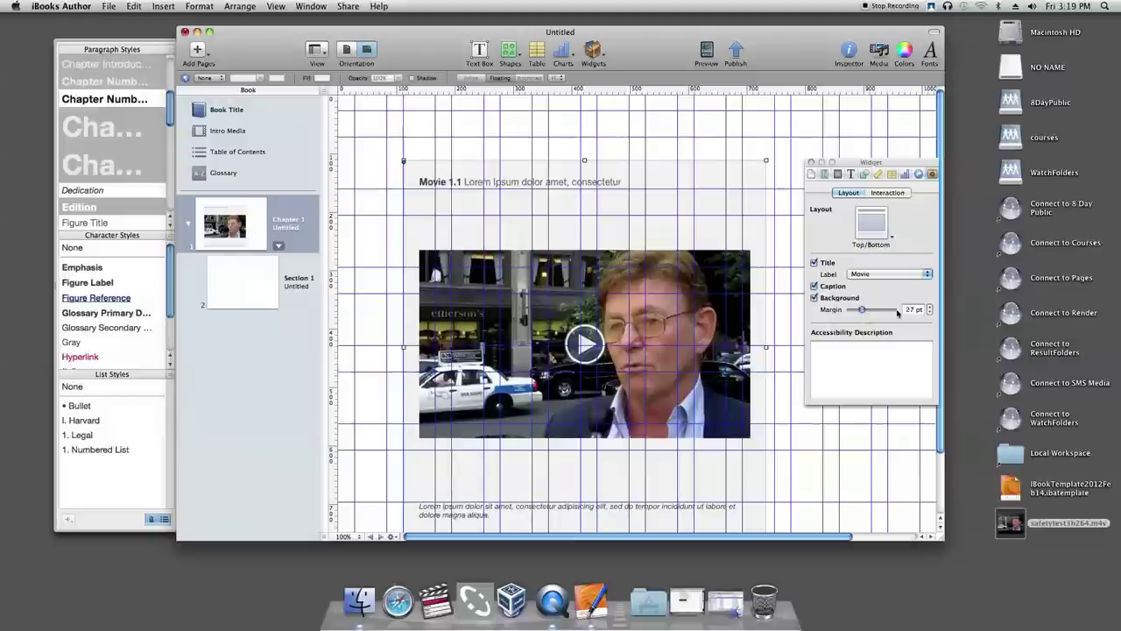
click(914, 311)
double_click(912, 310)
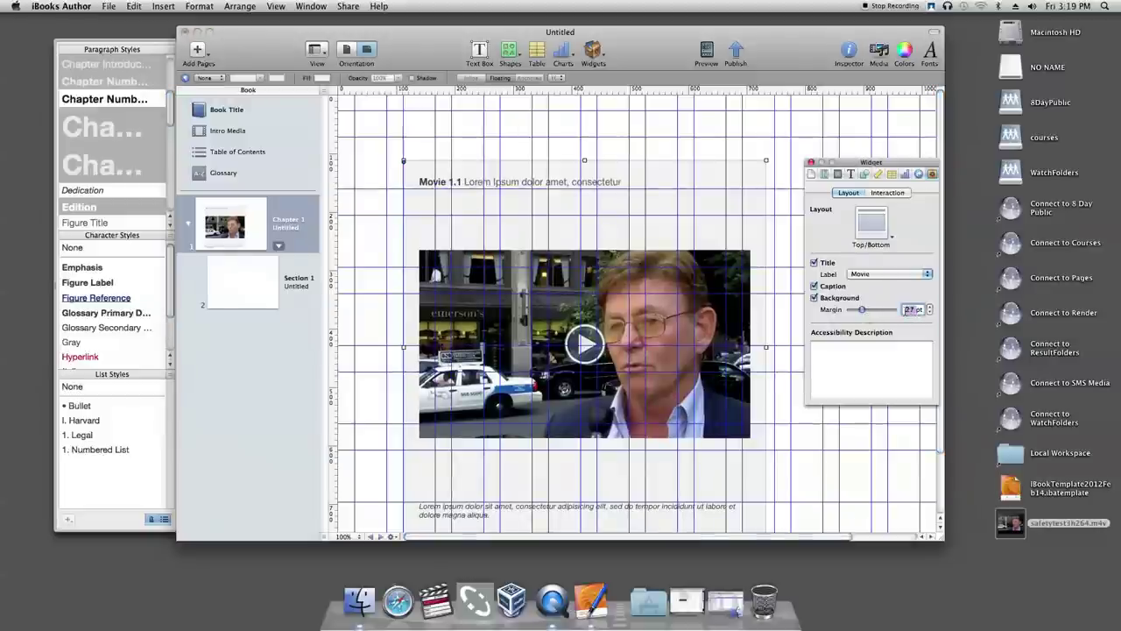
text(65)
key(Return)
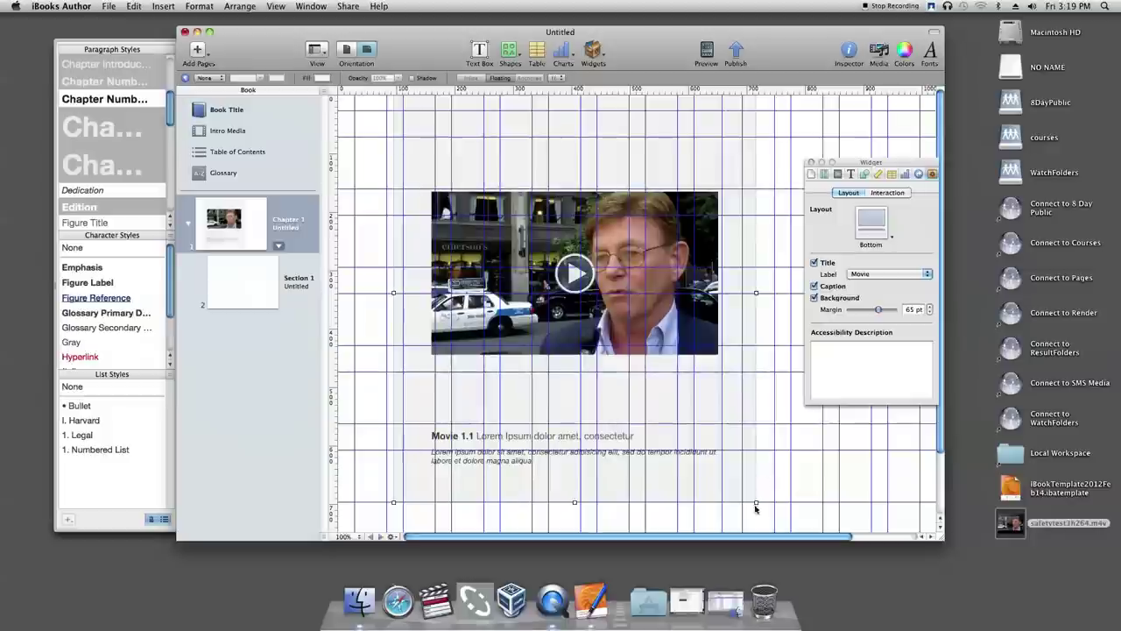
- Resize and reposition the widget, then choose the Bottom layout for its title and caption
drag(755, 508, 743, 425)
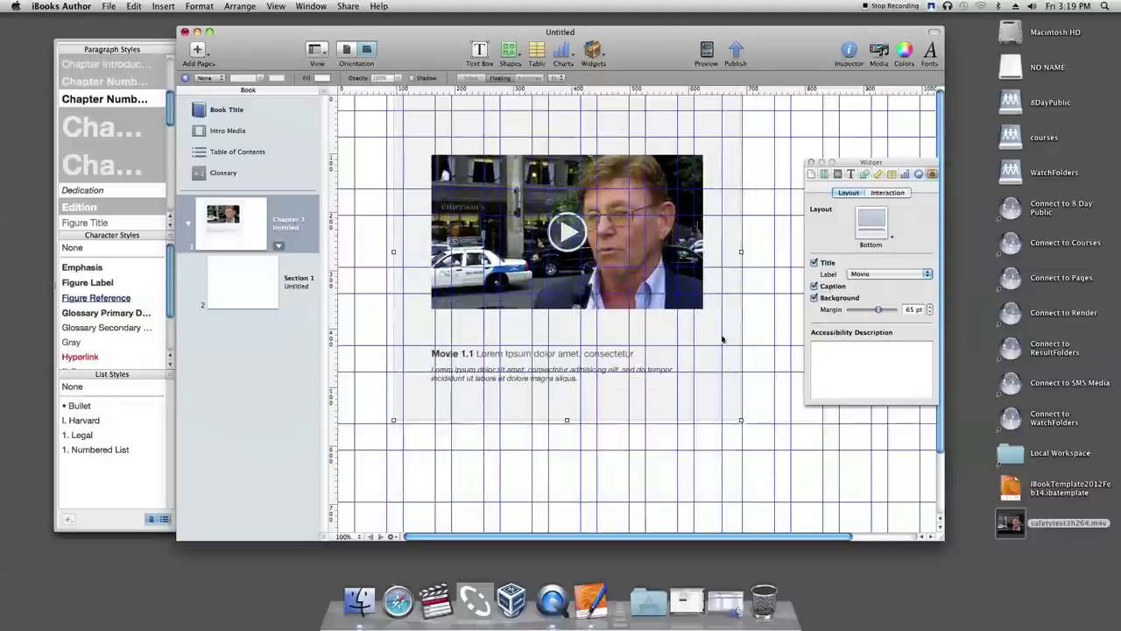
drag(661, 131, 674, 182)
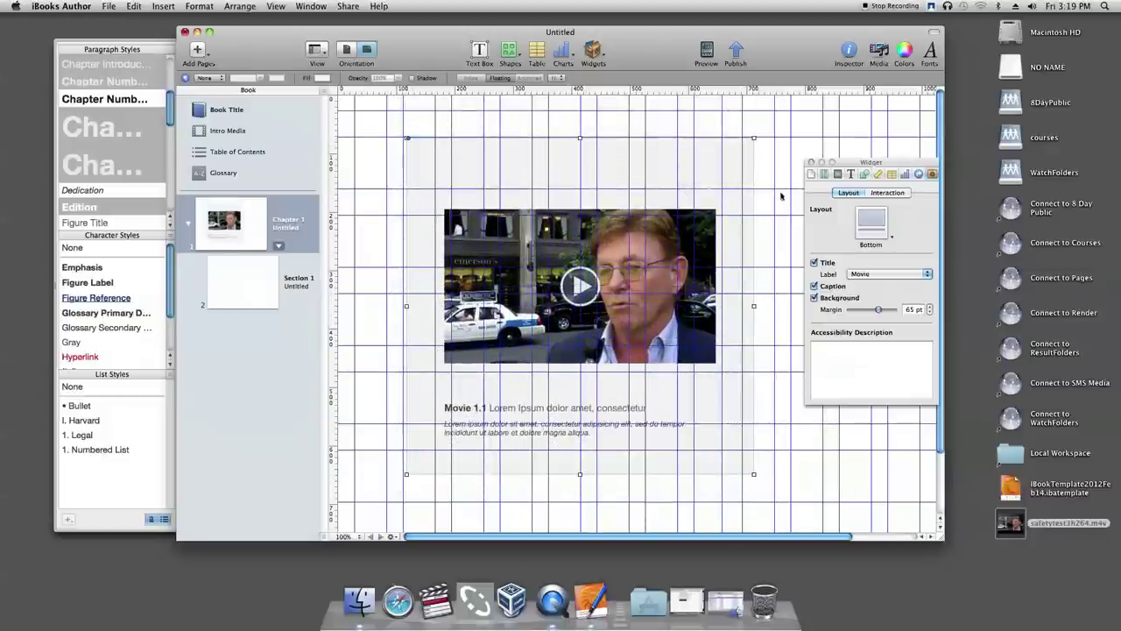
click(883, 230)
click(890, 248)
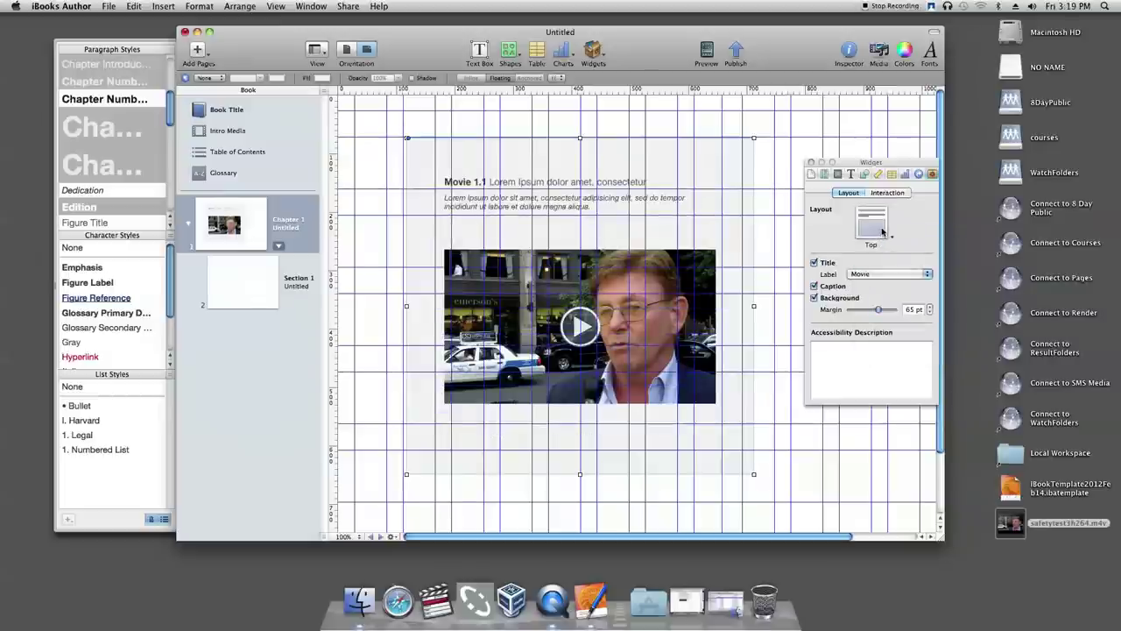
click(882, 230)
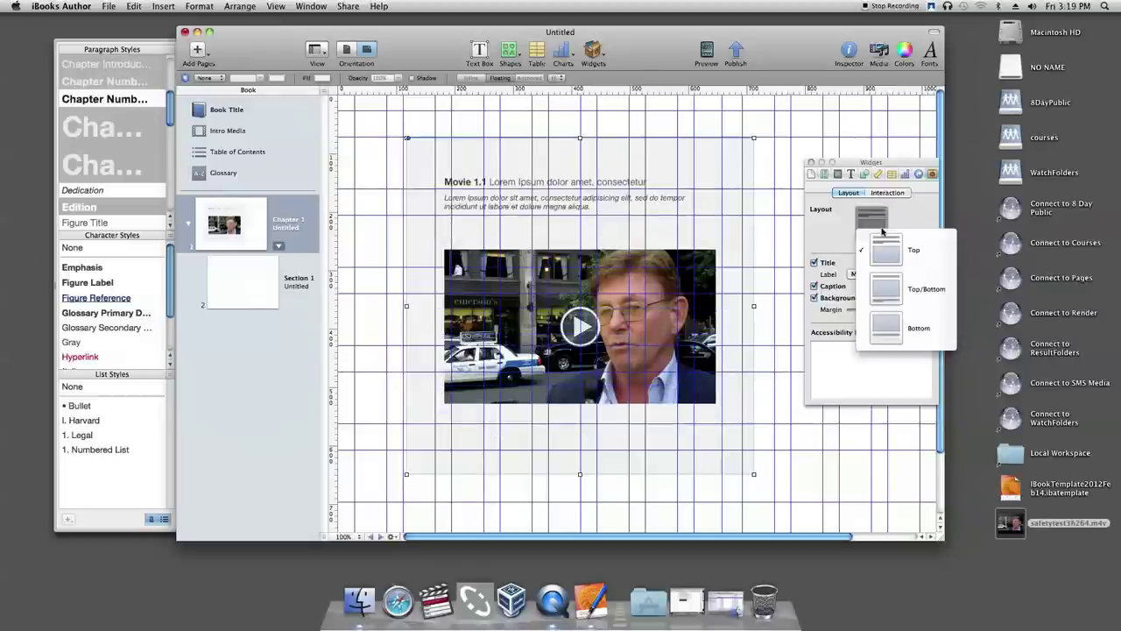
click(894, 287)
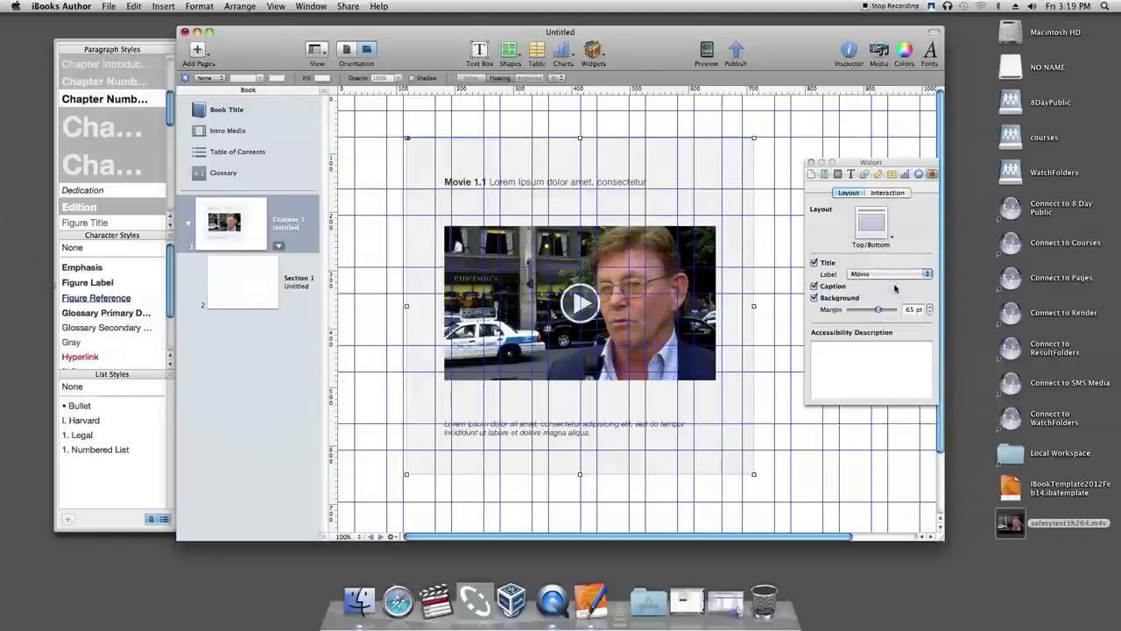
click(884, 237)
click(904, 327)
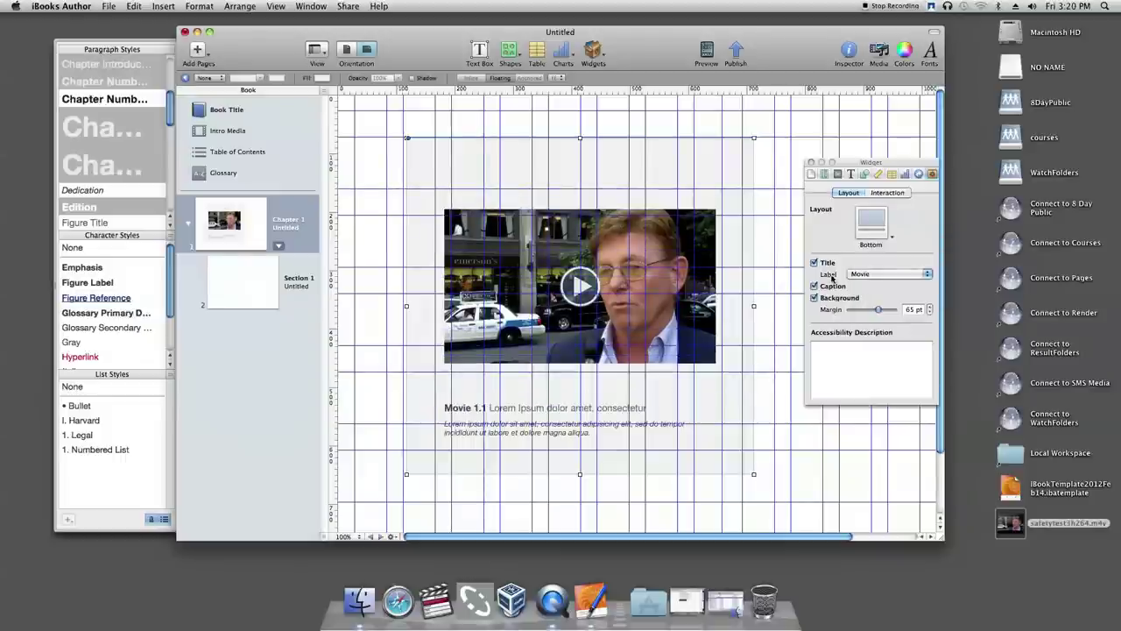
click(891, 275)
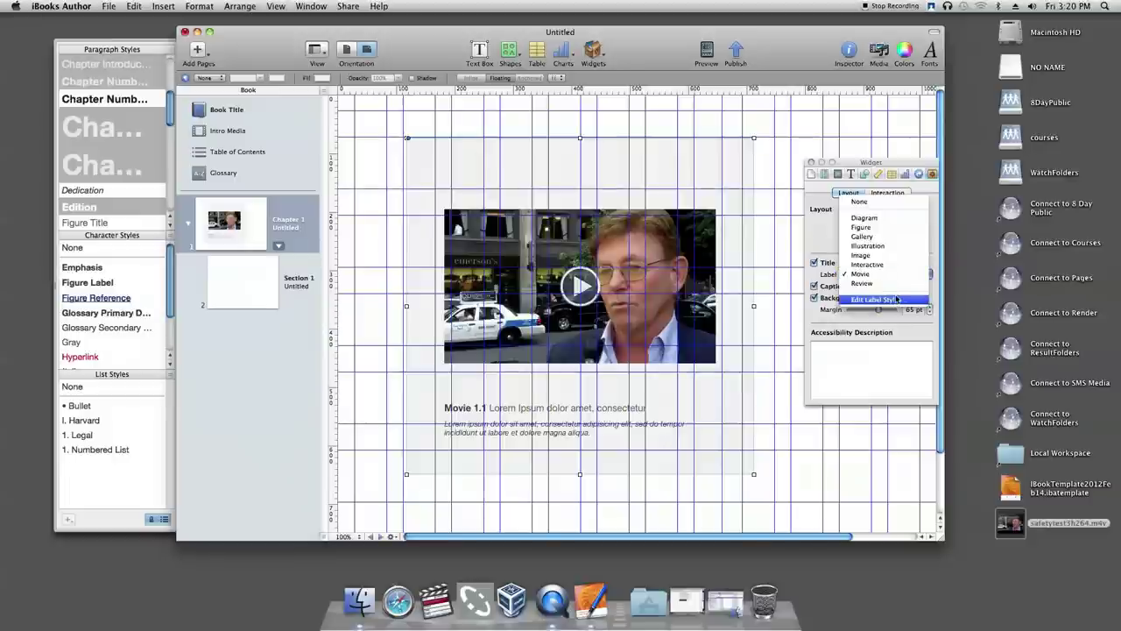
- Keep the Movie label after trying Figure, and set the accessibility description to 'Safety place'
click(885, 230)
key(super+z)
click(858, 358)
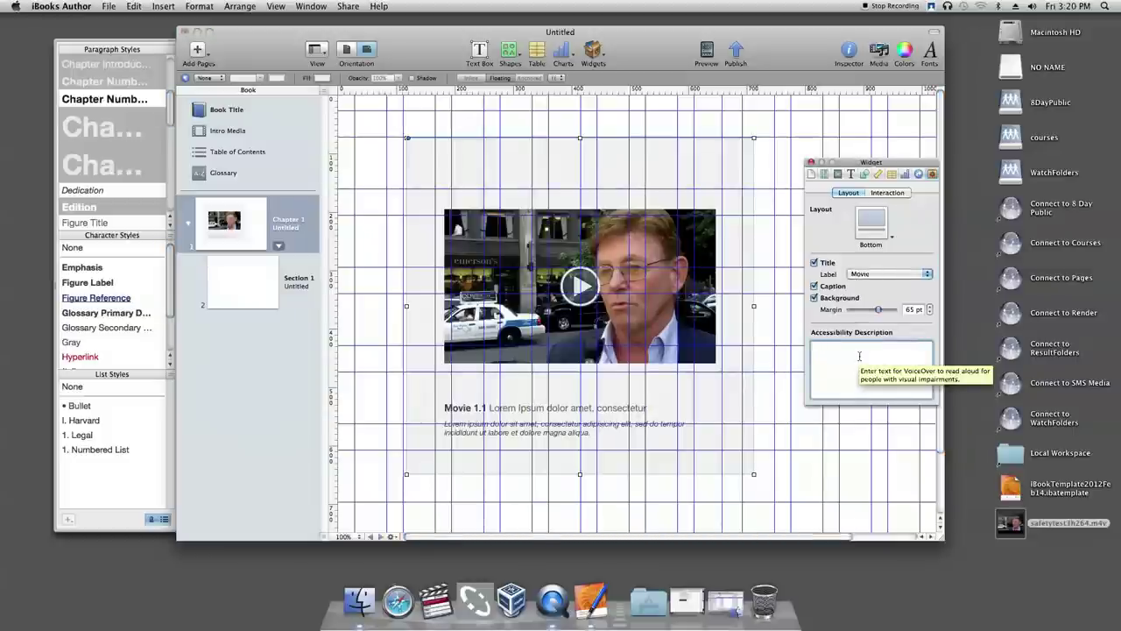
text(S)
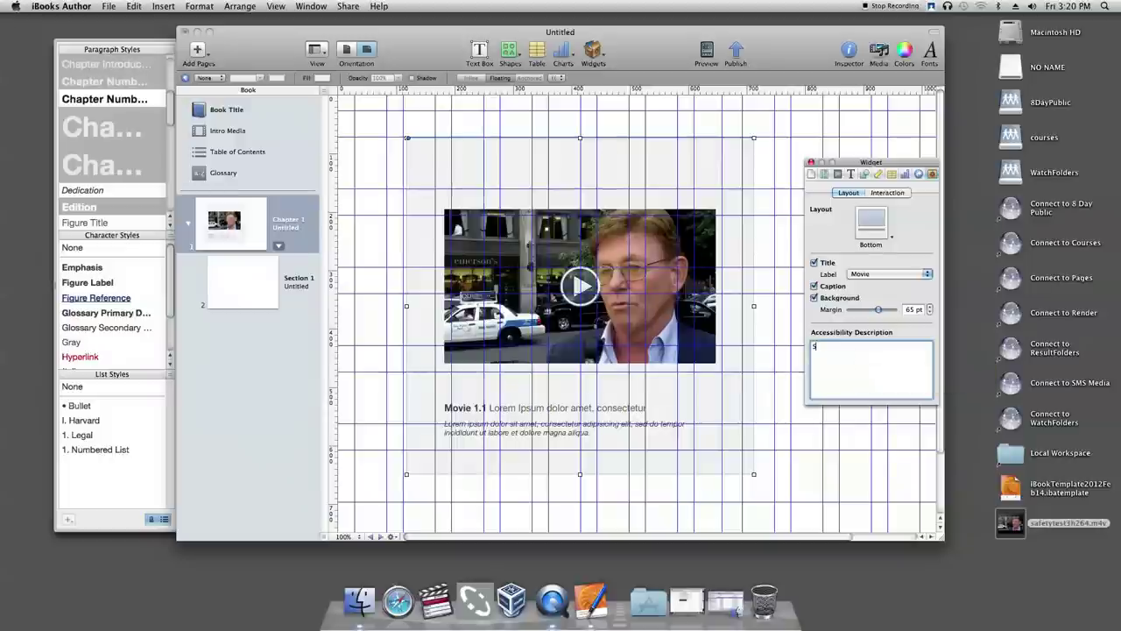
text(afety place)
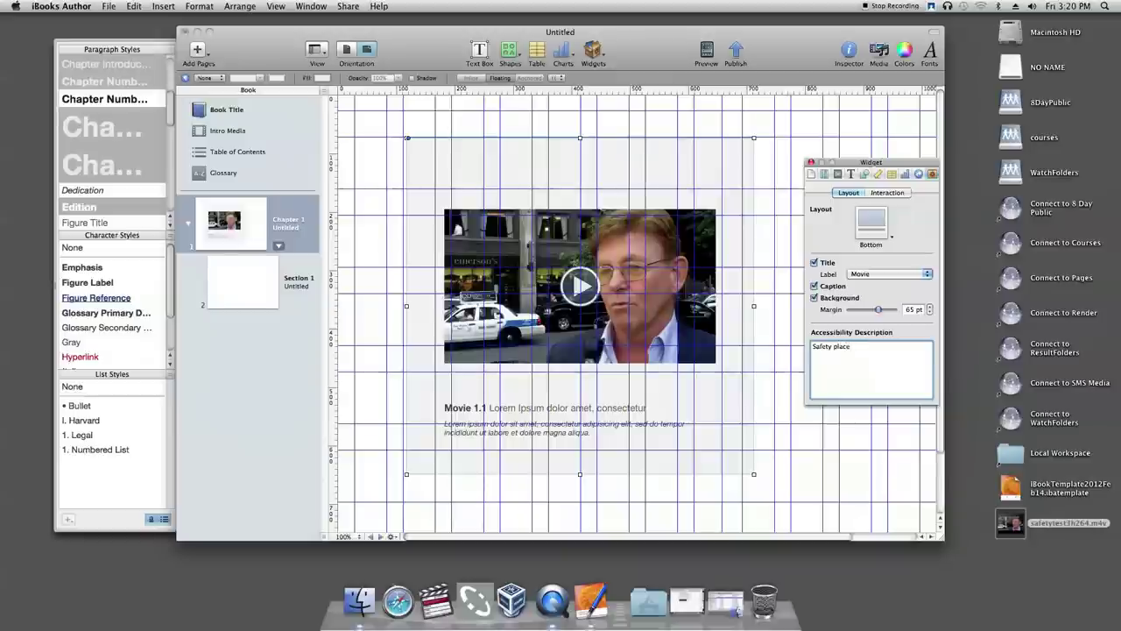
click(885, 442)
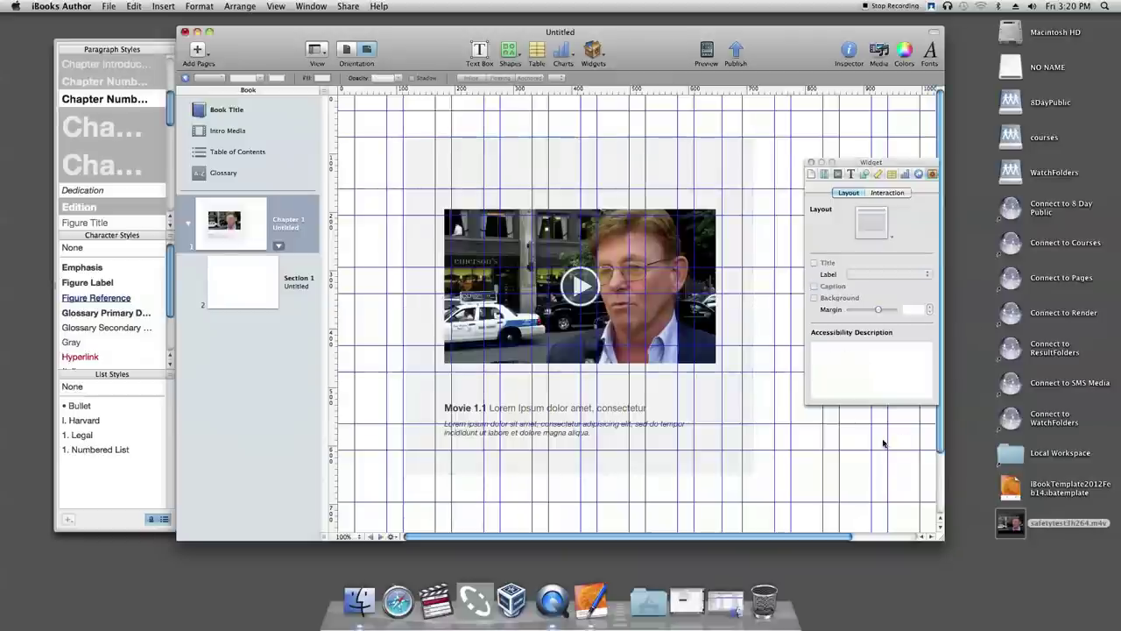